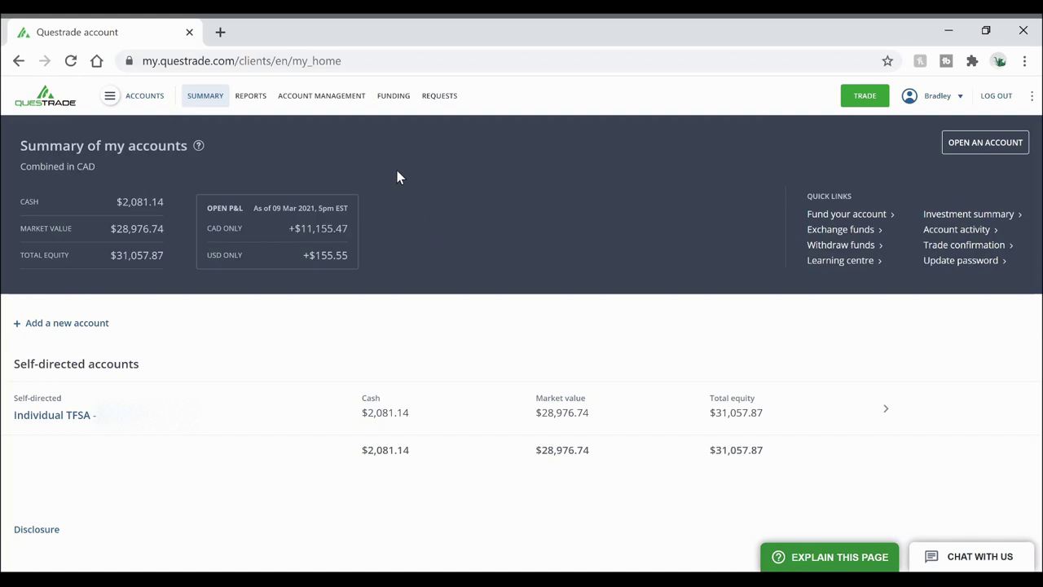
Go from the account summary to the trading platform and open its stock quotes
{"action": "left_click", "coordinate": [130, 106]}
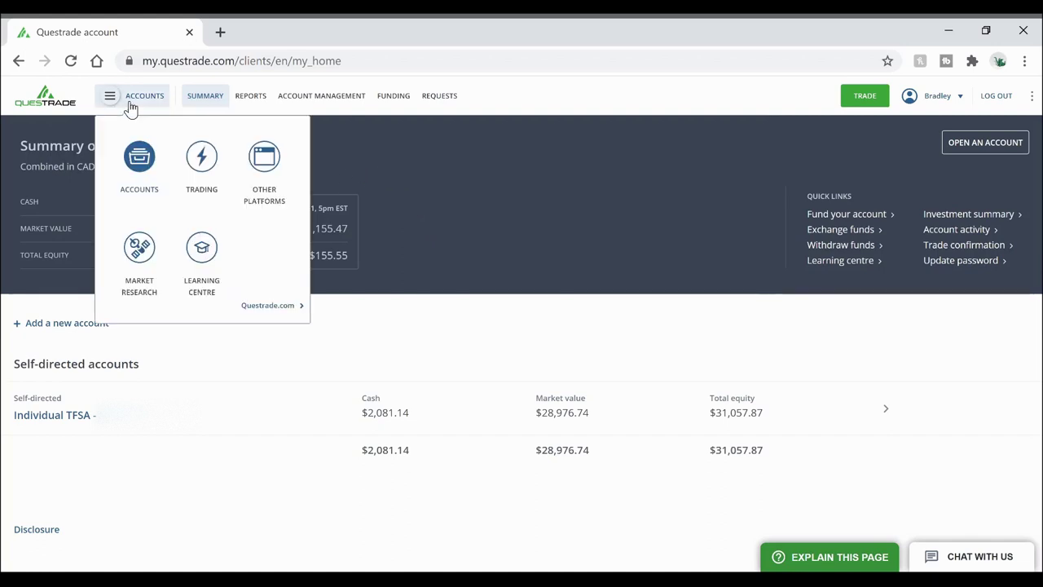
{"action": "left_click", "coordinate": [211, 163]}
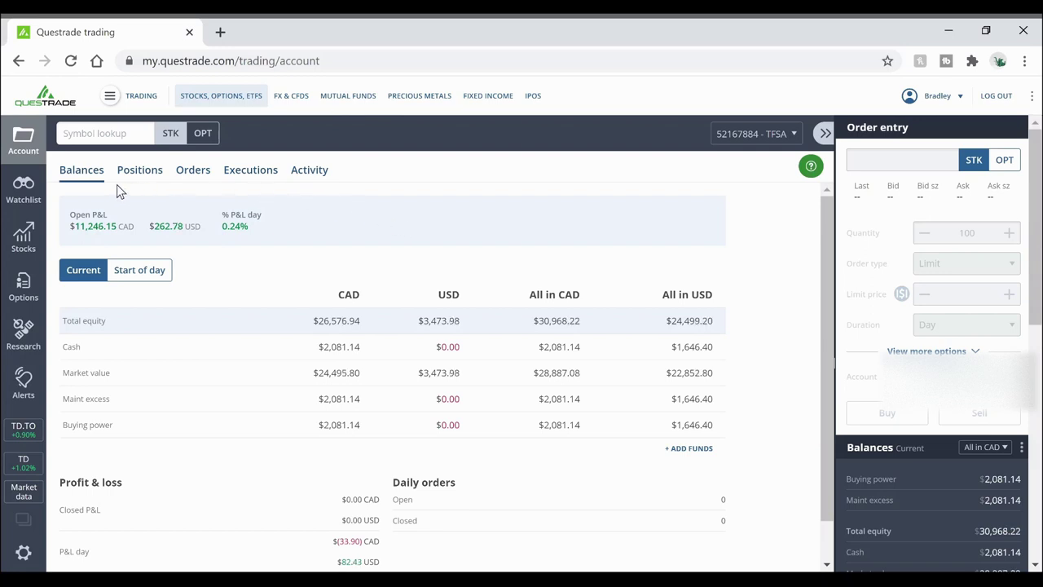
{"action": "left_click", "coordinate": [23, 244]}
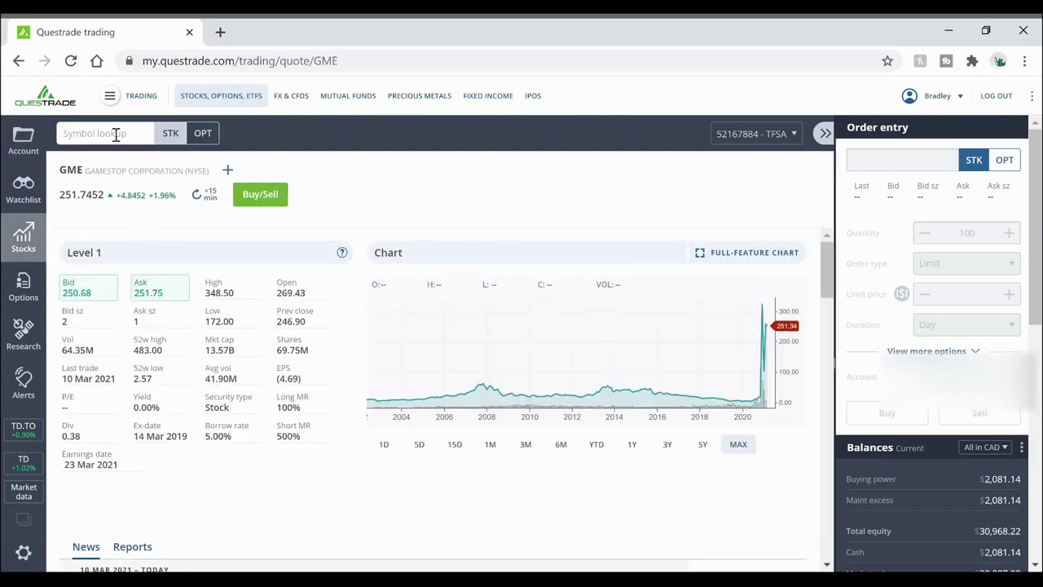
Look up the symbol TD and open the NYSE quote for Toronto-Dominion Bank
{"action": "left_click", "coordinate": [116, 135]}
{"action": "type", "text": "TD"}
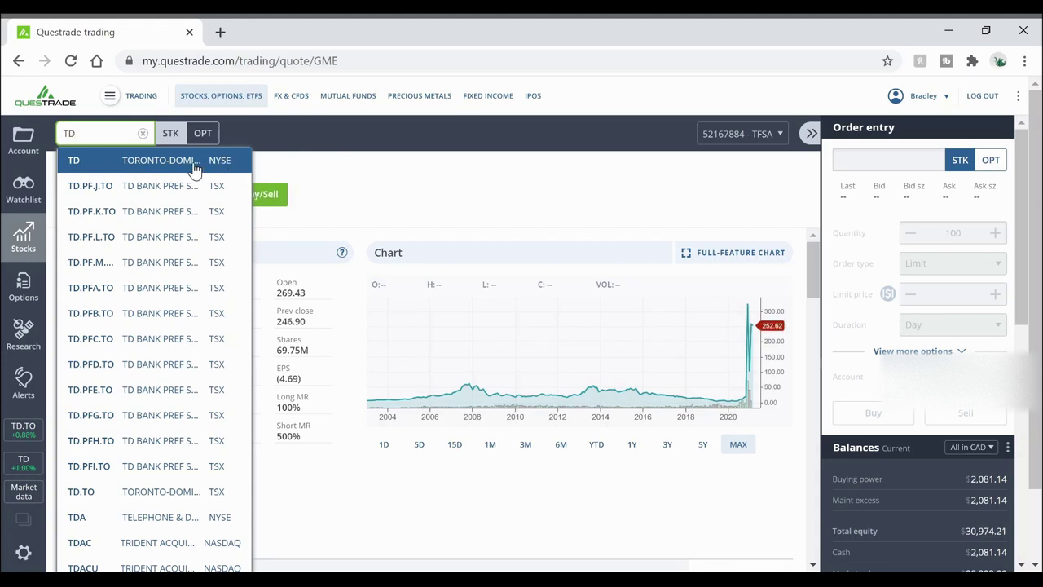
{"action": "left_click", "coordinate": [194, 164]}
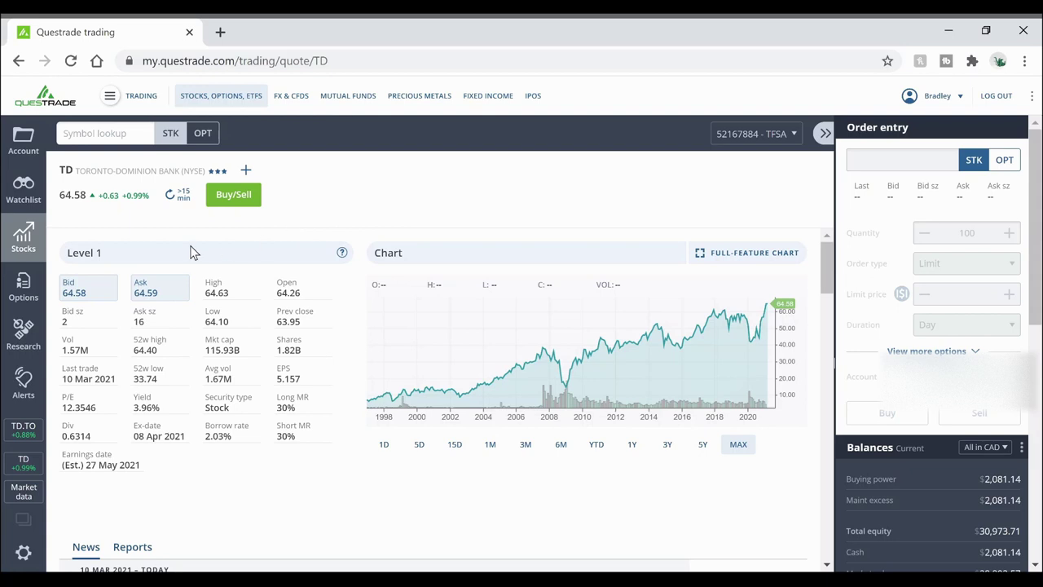
Look up TD.TO and open the TSX quote for Toronto-Dominion Bank
{"action": "left_click", "coordinate": [98, 131]}
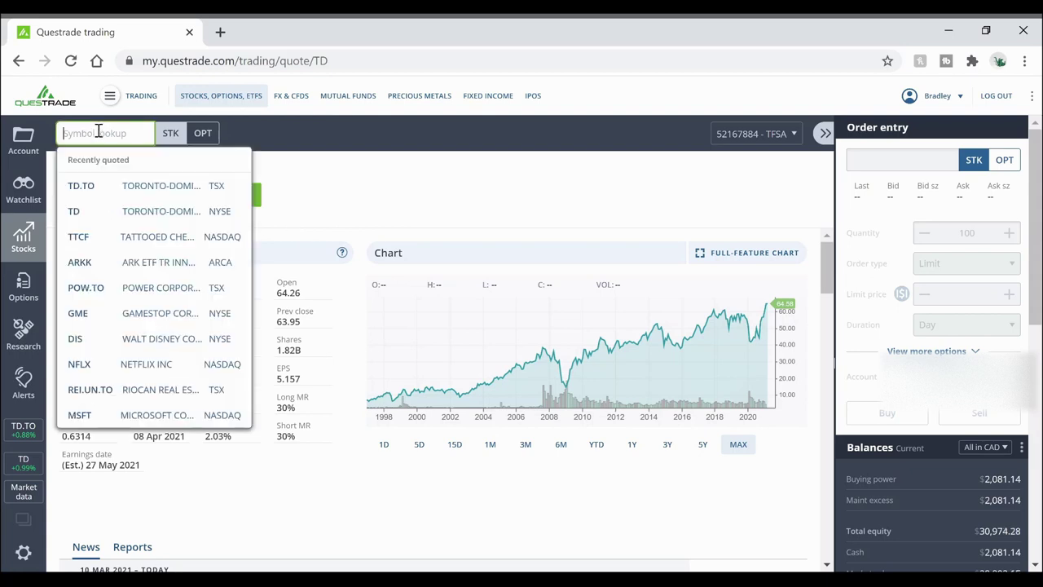
{"action": "type", "text": "TD"}
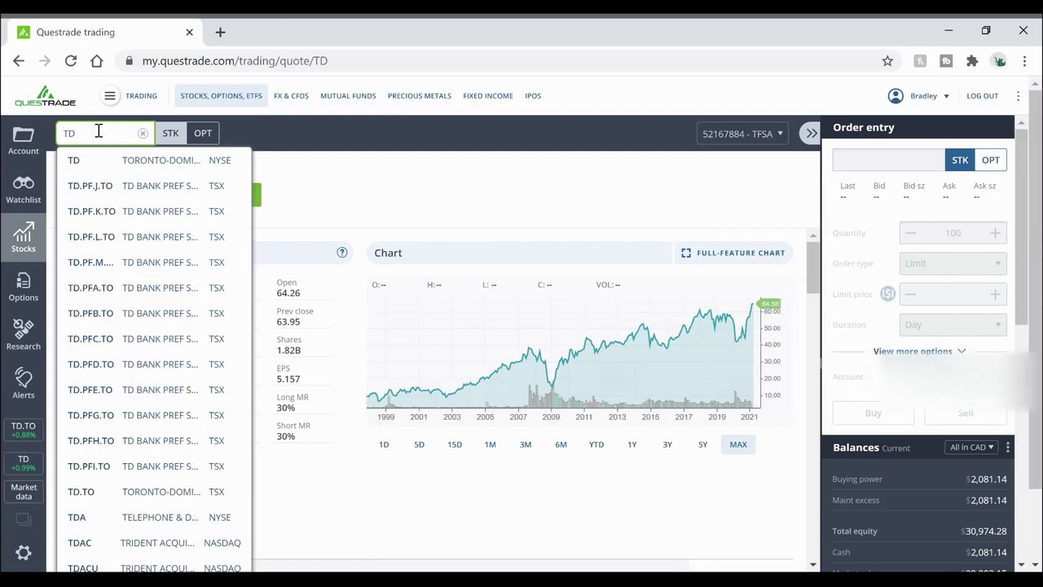
{"action": "type", "text": ".TO"}
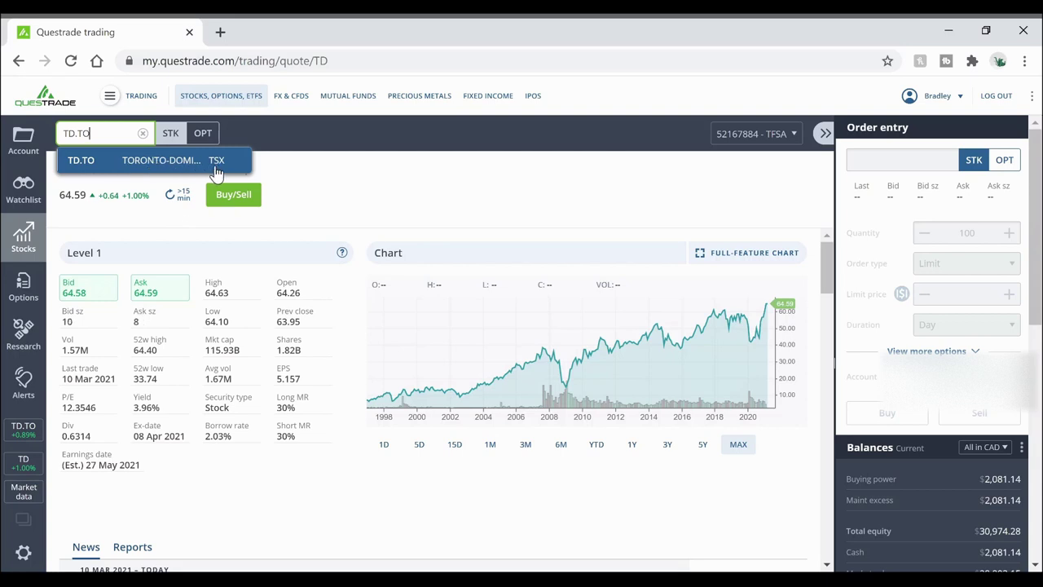
{"action": "left_click", "coordinate": [162, 166]}
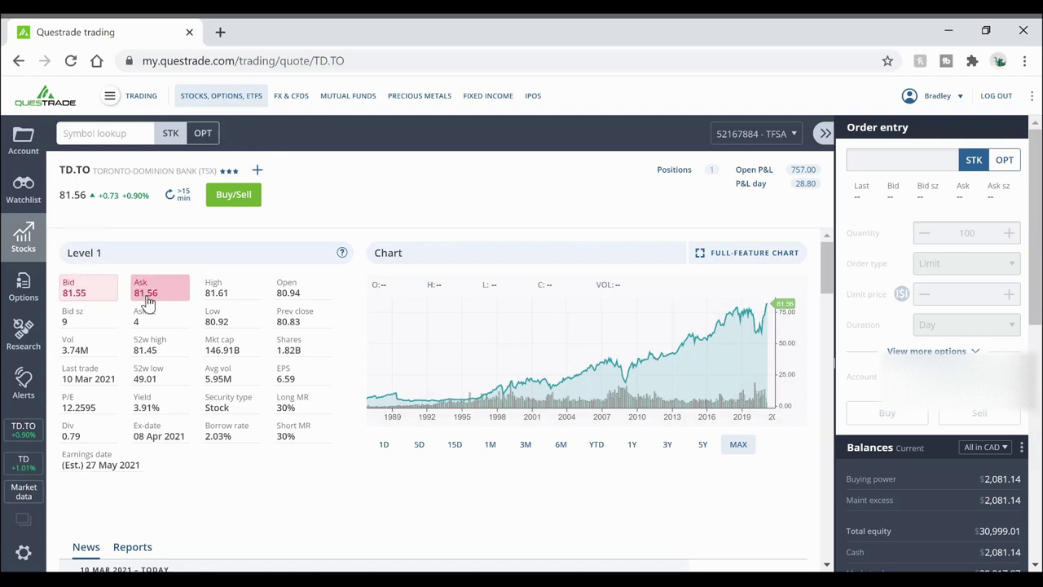
Start a TD.TO order from its bid price, review the duration choices, and try the Market order type before returning to Limit
{"action": "left_click", "coordinate": [75, 295]}
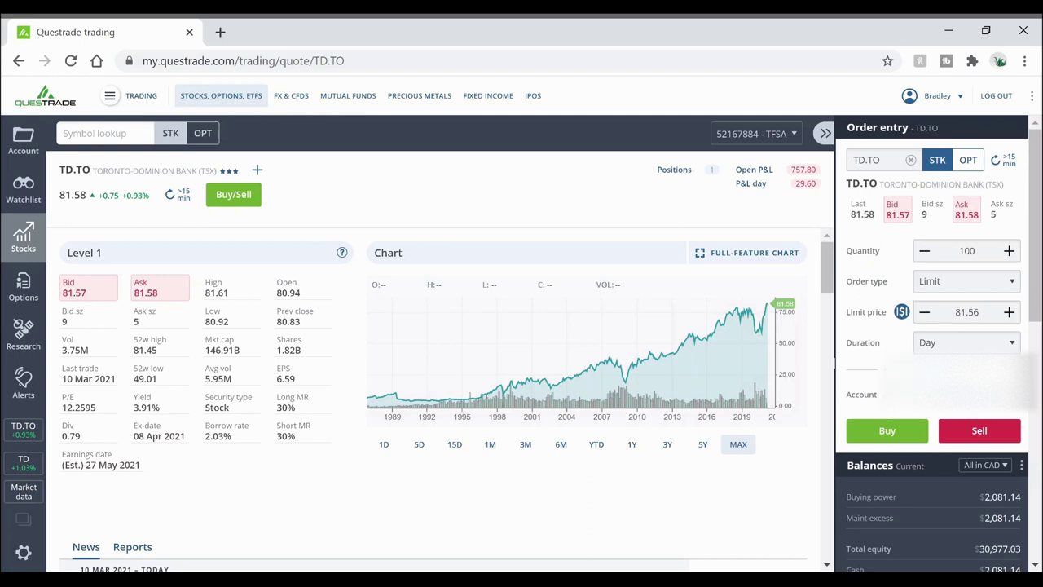
{"action": "left_click", "coordinate": [993, 347]}
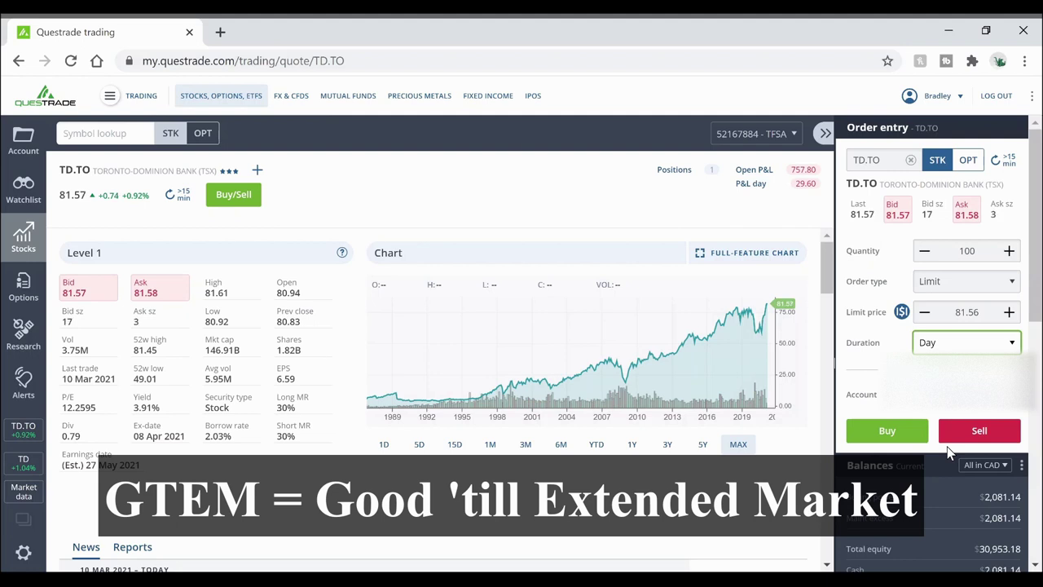
{"action": "left_click", "coordinate": [862, 362]}
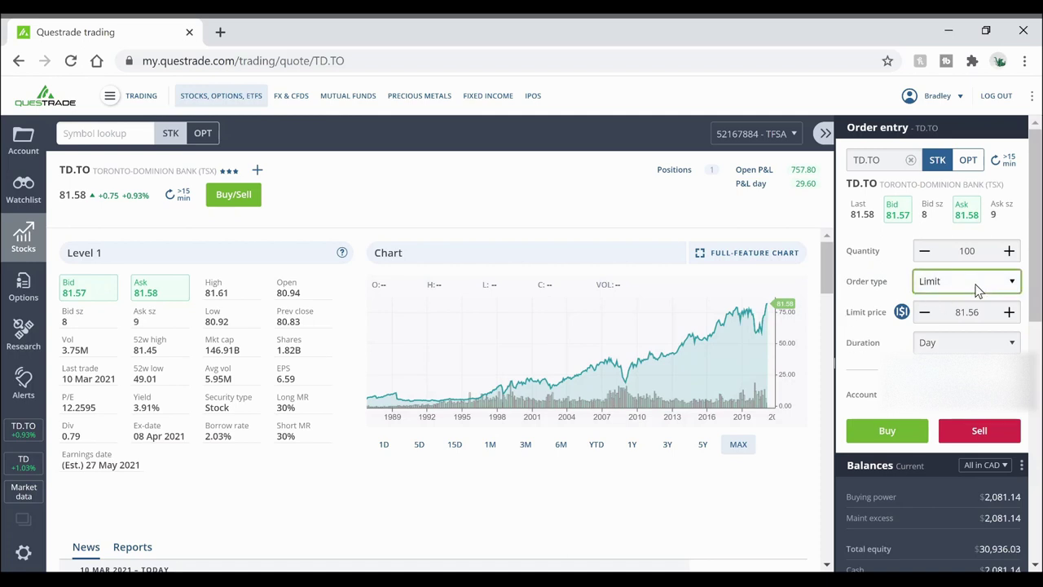
{"action": "key", "text": "Up"}
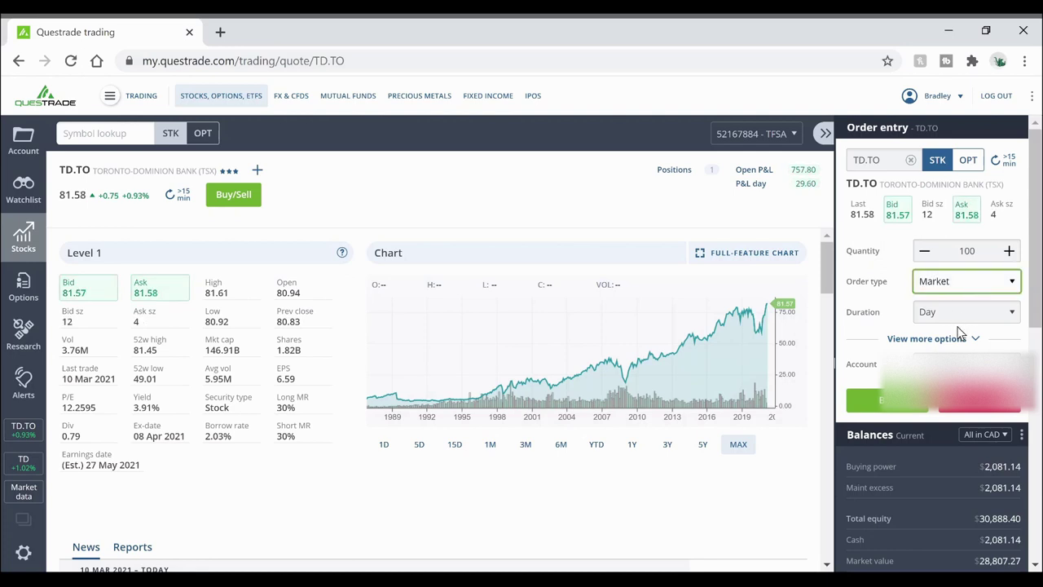
{"action": "key", "text": "Down"}
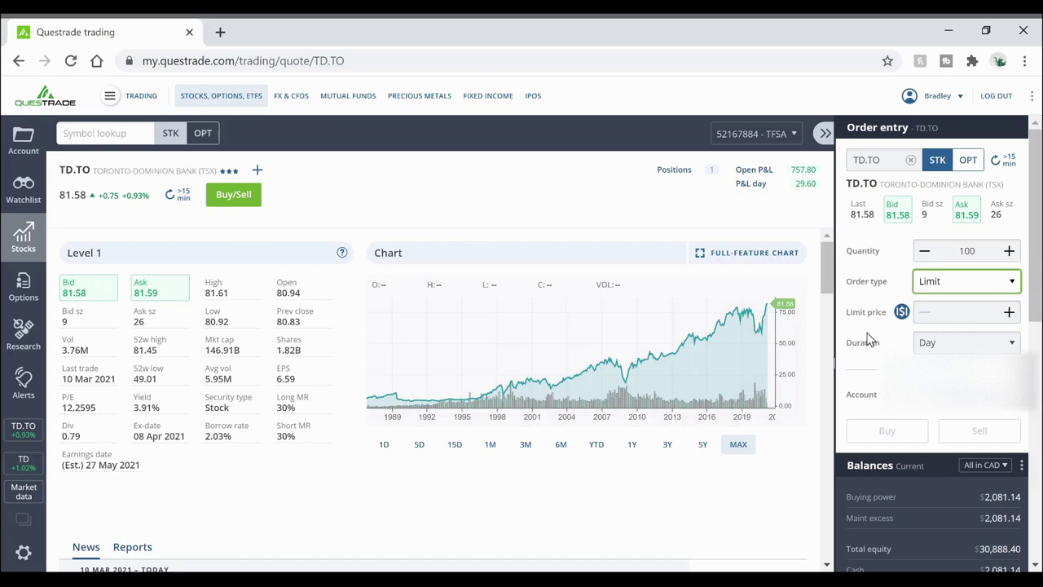
Set the TD.TO order's limit price to 50.00 and its quantity to 20 shares
{"action": "left_click", "coordinate": [963, 313]}
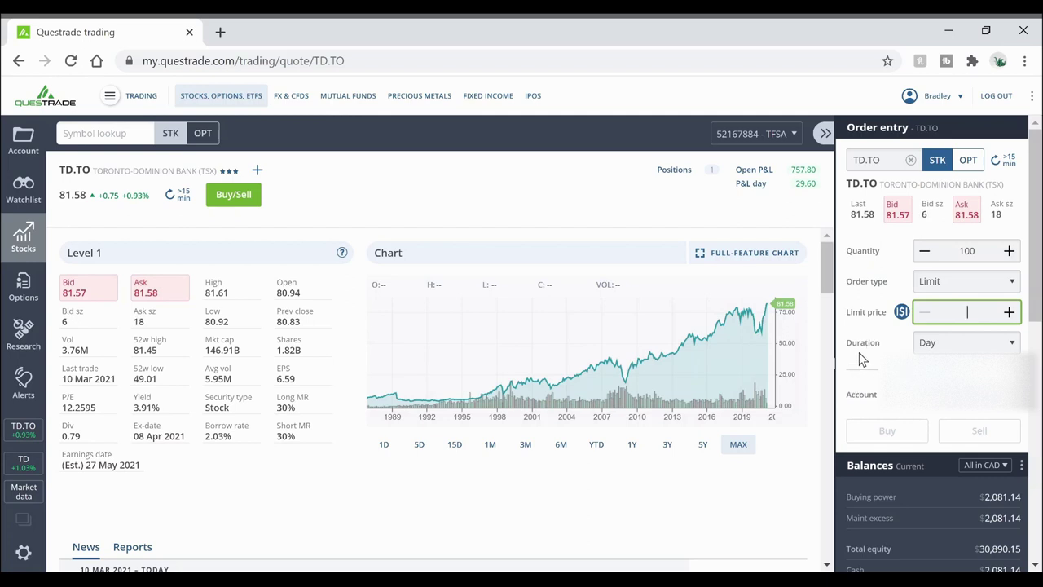
{"action": "type", "text": "50"}
{"action": "key", "text": "Tab"}
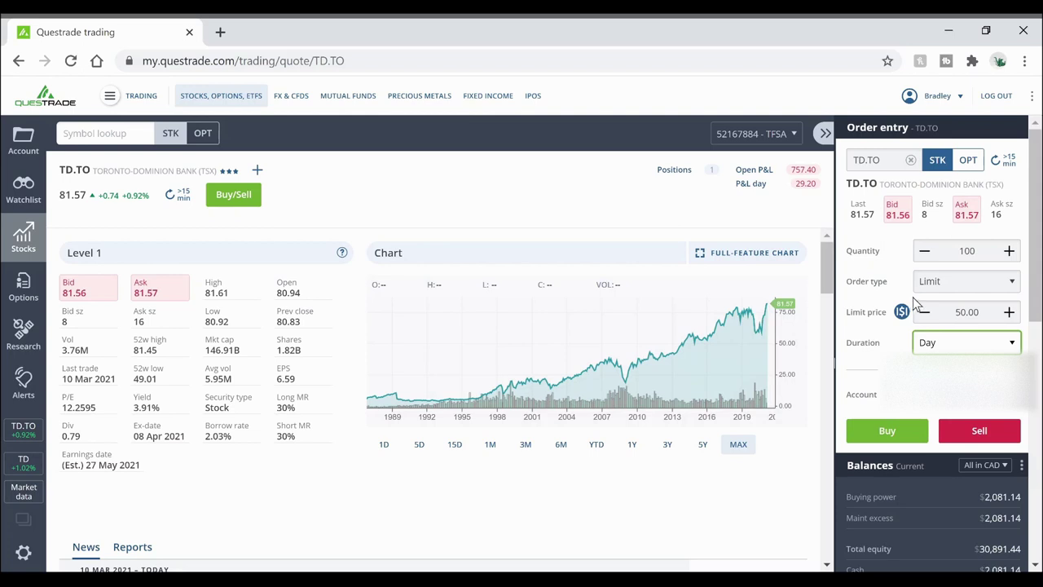
{"action": "left_click", "coordinate": [926, 253]}
{"action": "left_click", "coordinate": [926, 253]}
{"action": "left_click", "coordinate": [925, 252]}
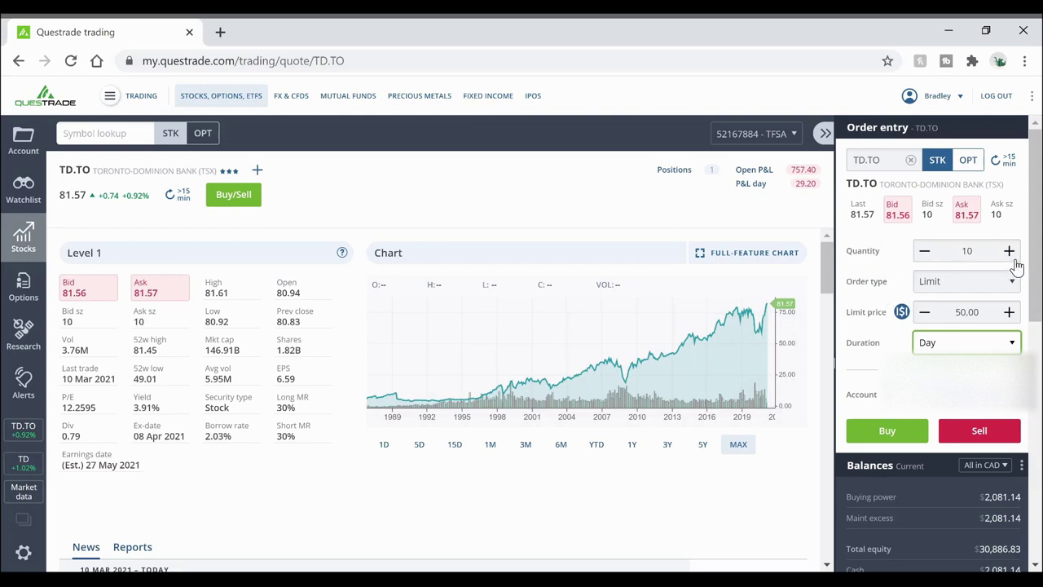
{"action": "left_click", "coordinate": [1012, 258]}
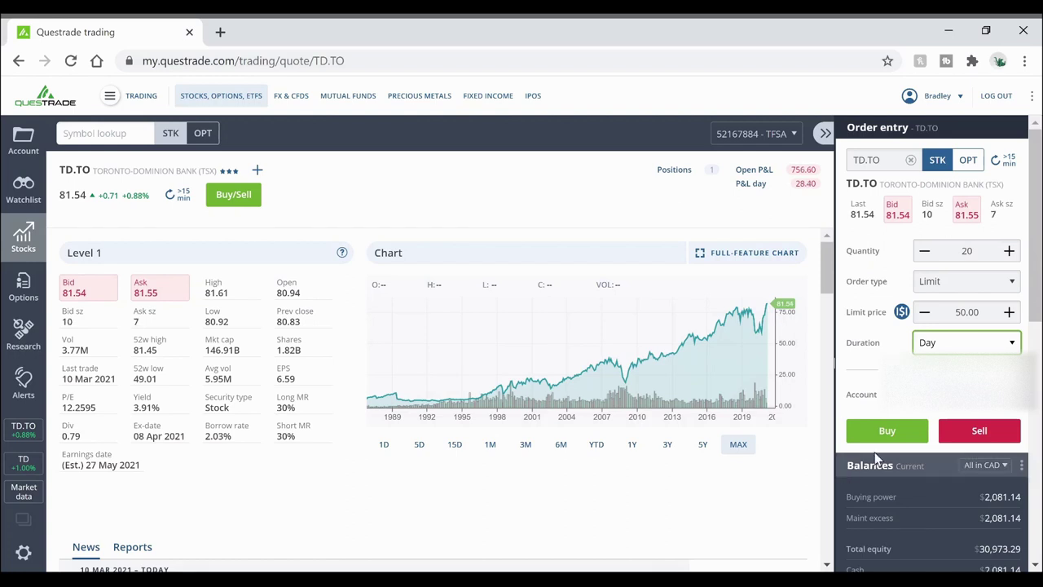
Send the buy order for 20 TD.TO at the 50.00 limit and open the account's order list
{"action": "left_click", "coordinate": [888, 431]}
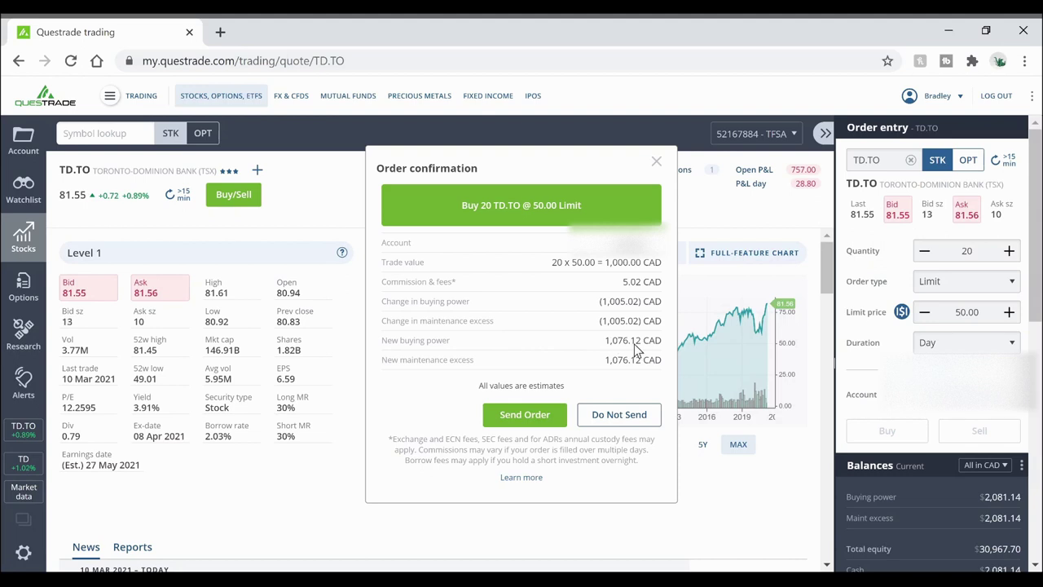
{"action": "left_click", "coordinate": [525, 415]}
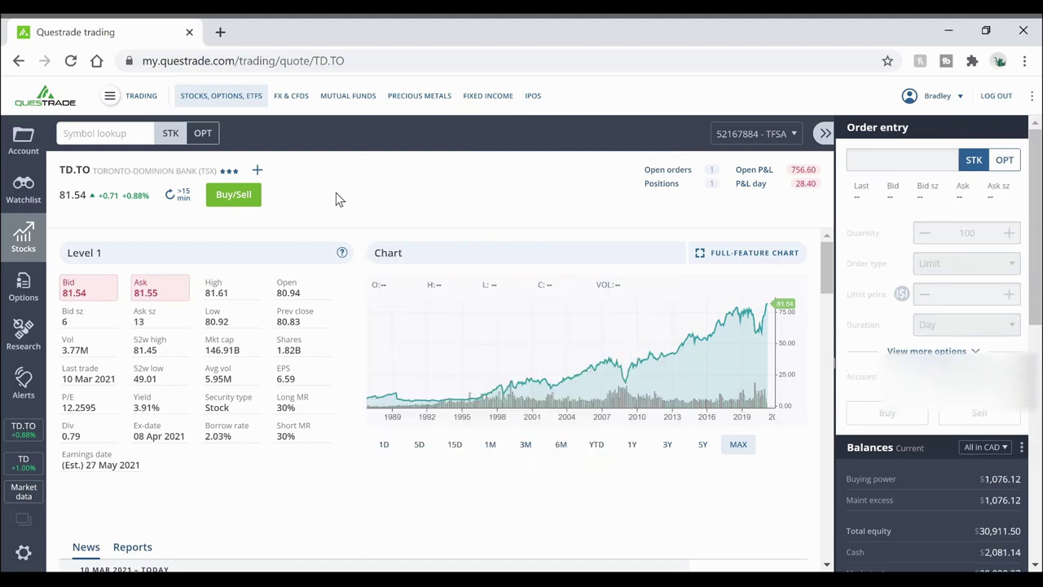
{"action": "left_click", "coordinate": [21, 137]}
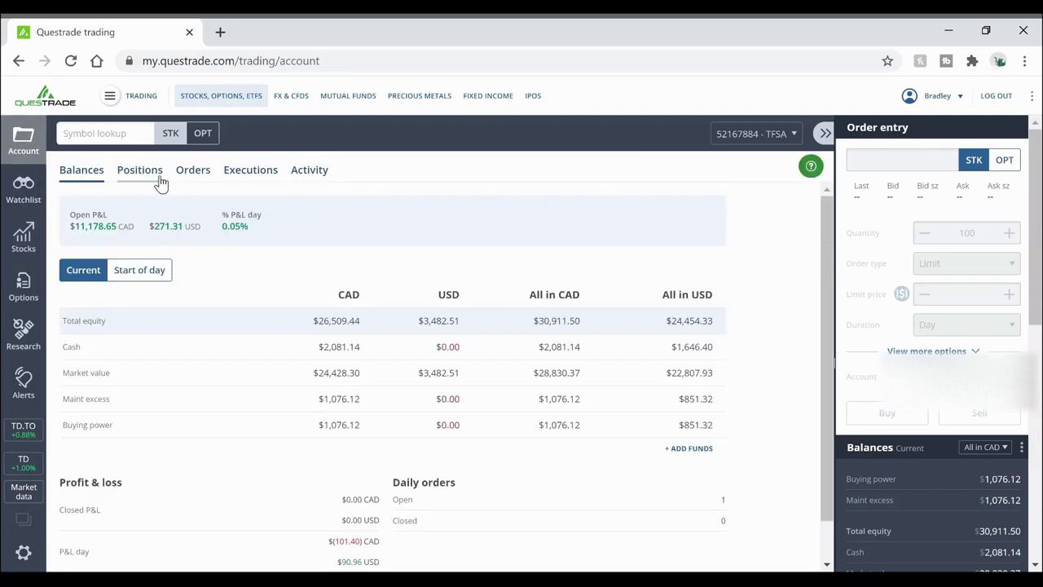
{"action": "left_click", "coordinate": [196, 175]}
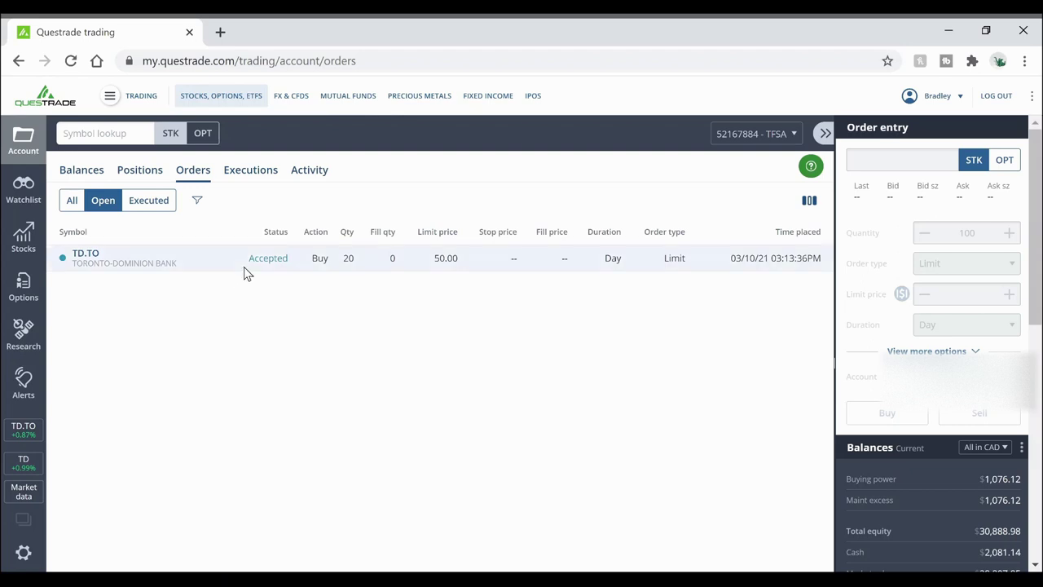
Cancel the open TD.TO buy order from its details and check the account's executions
{"action": "left_click", "coordinate": [263, 256]}
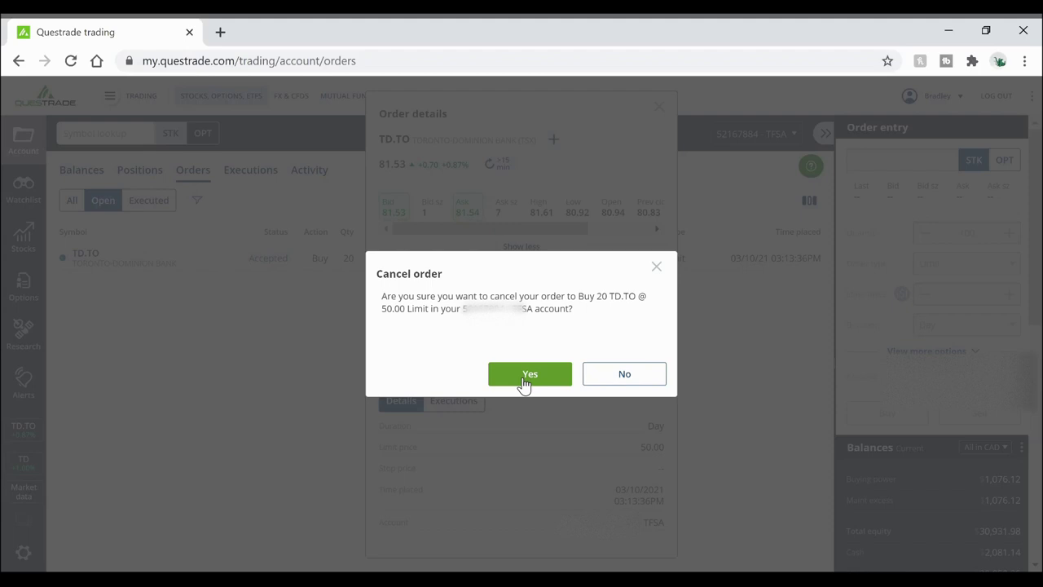
{"action": "left_click", "coordinate": [524, 375]}
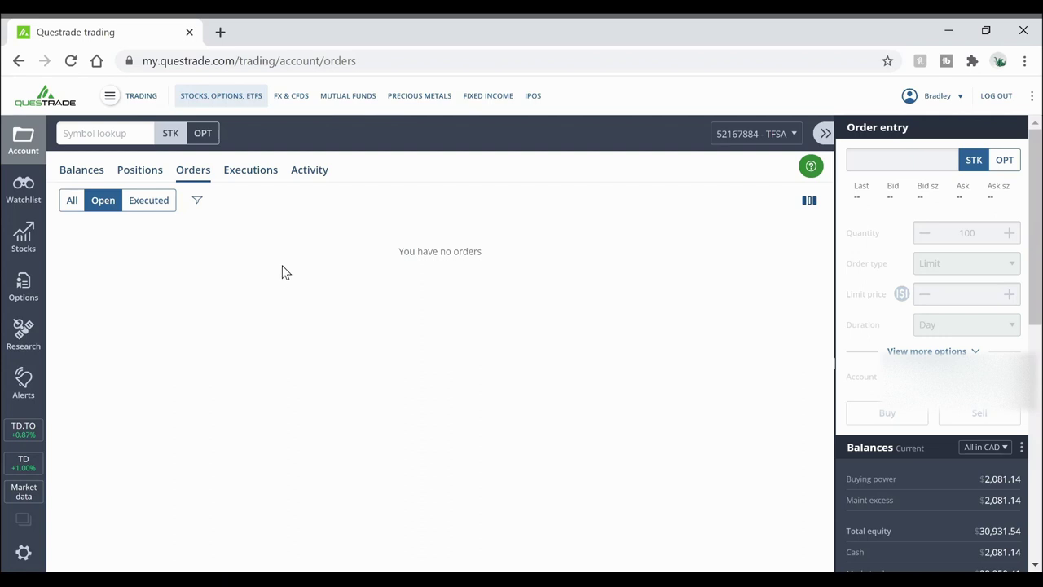
{"action": "left_click", "coordinate": [267, 175]}
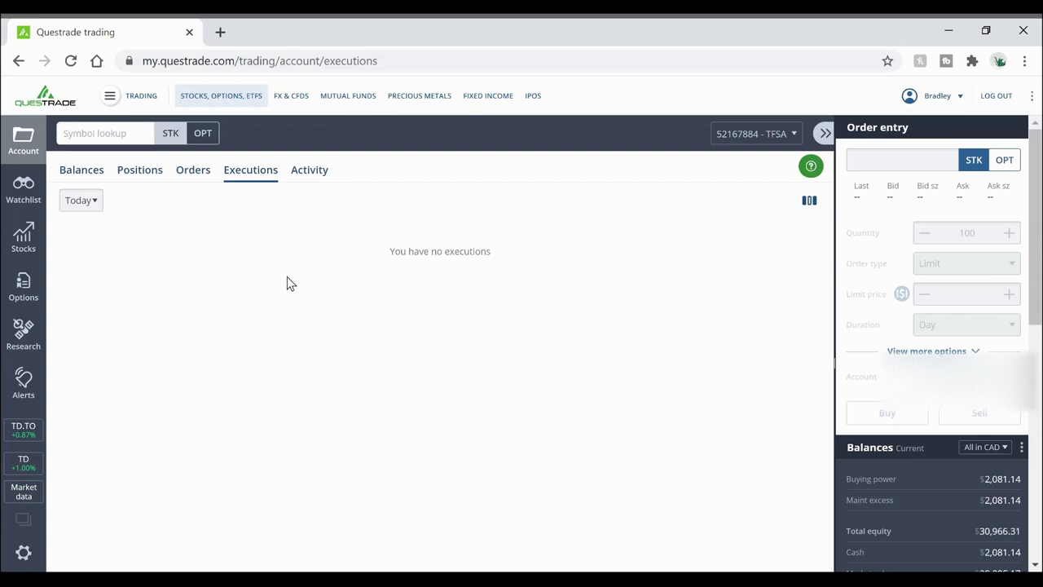
Return to the stock quotes, look up ARKK, and open the ARK Innovation ETF quote
{"action": "left_click", "coordinate": [36, 246]}
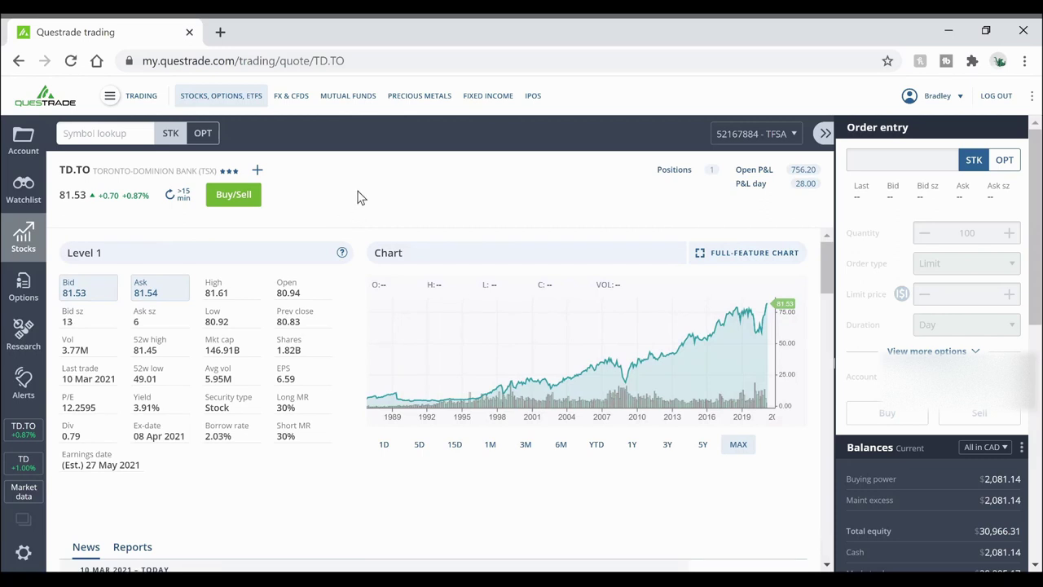
{"action": "left_click", "coordinate": [117, 133]}
{"action": "type", "text": "ARK"}
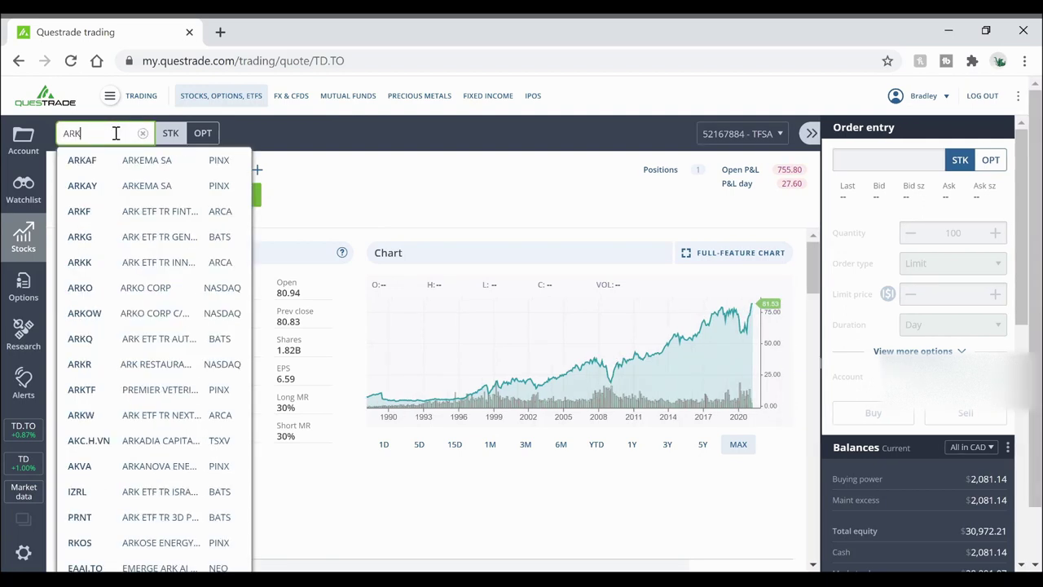
{"action": "type", "text": "K"}
{"action": "left_click", "coordinate": [133, 167]}
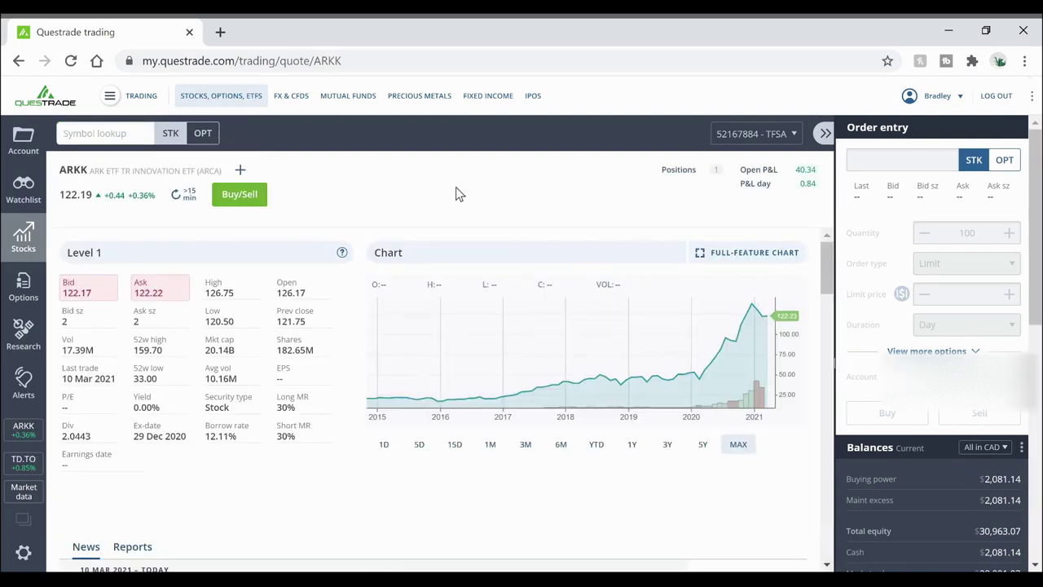
Preview a day limit order to buy 100 ARKK at 122.18, review its estimated costs, and decline to send it
{"action": "left_click", "coordinate": [92, 298]}
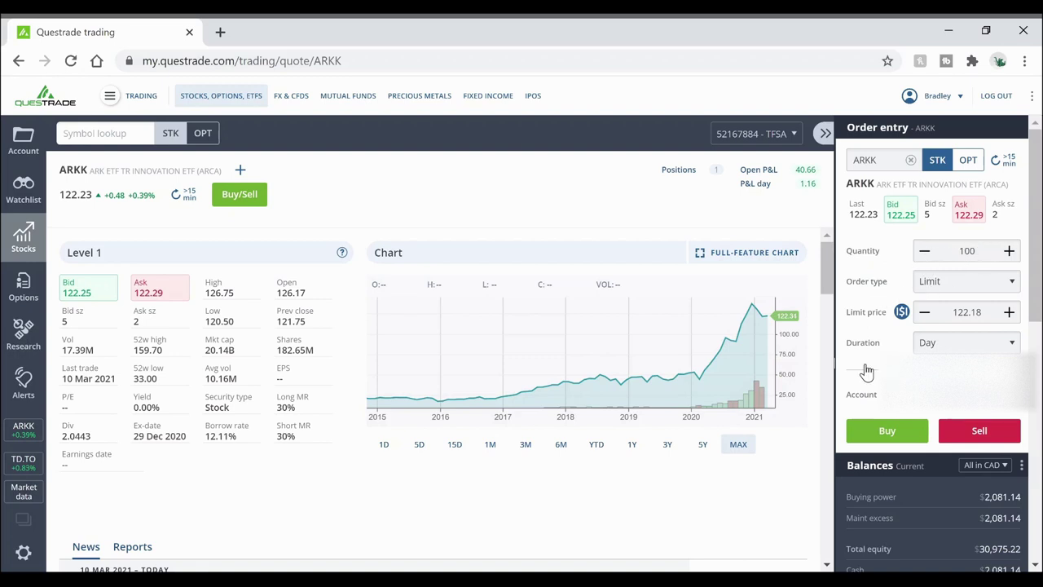
{"action": "left_click", "coordinate": [891, 436]}
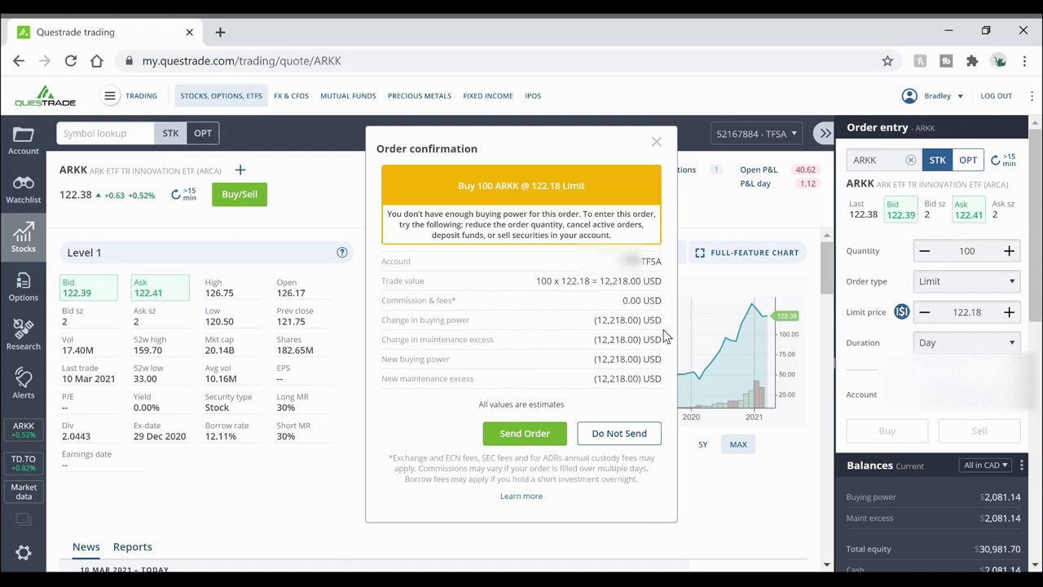
{"action": "left_click", "coordinate": [619, 433]}
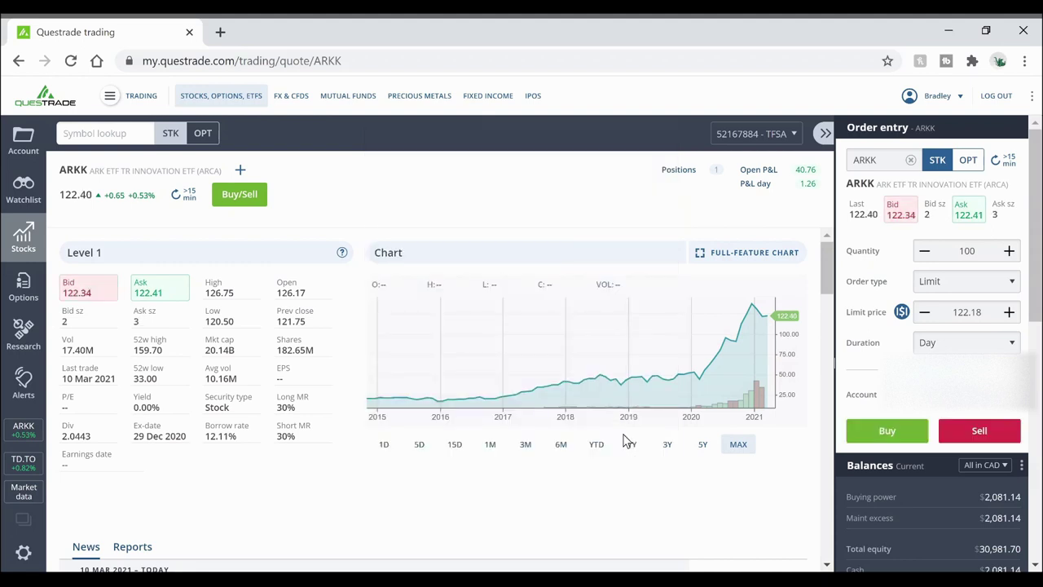